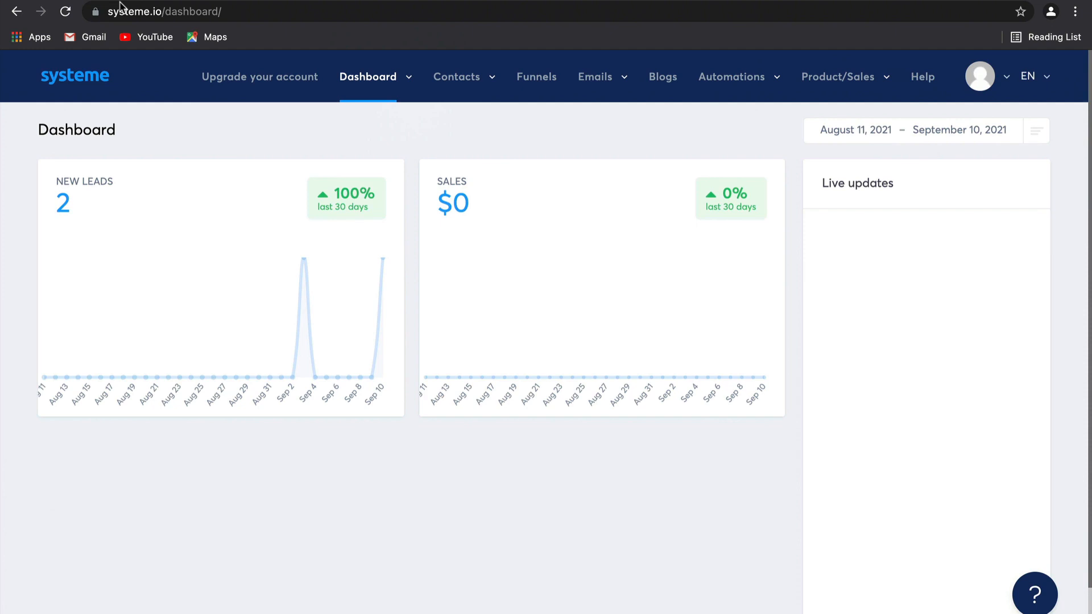
Start a new email newsletter and enter "New Offer September" as its subject.
{"action": "mouse_move", "coordinate": [561, 90]}
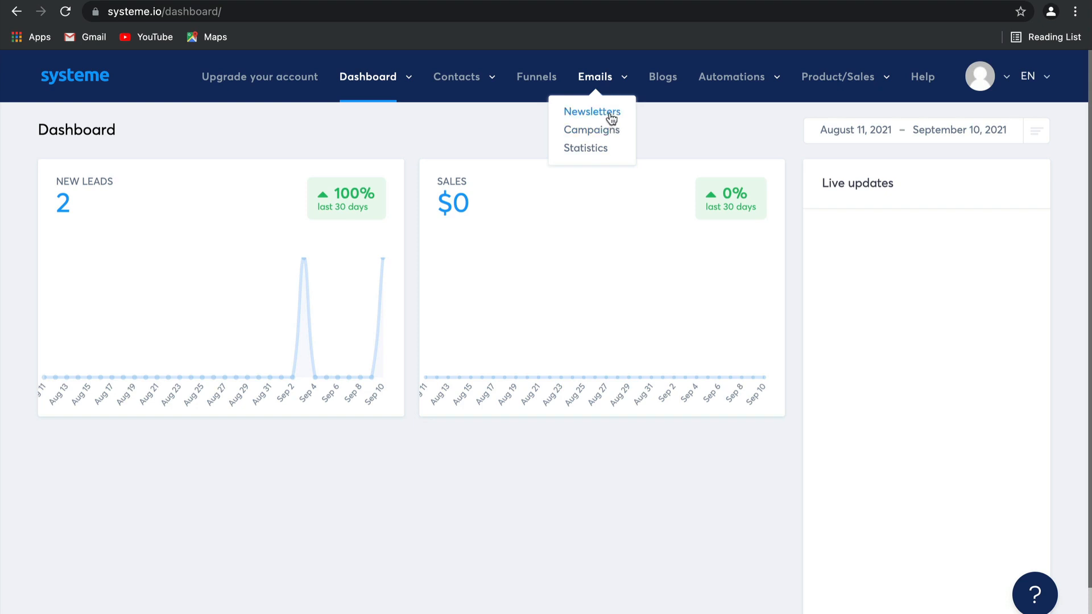
{"action": "left_click", "coordinate": [592, 112]}
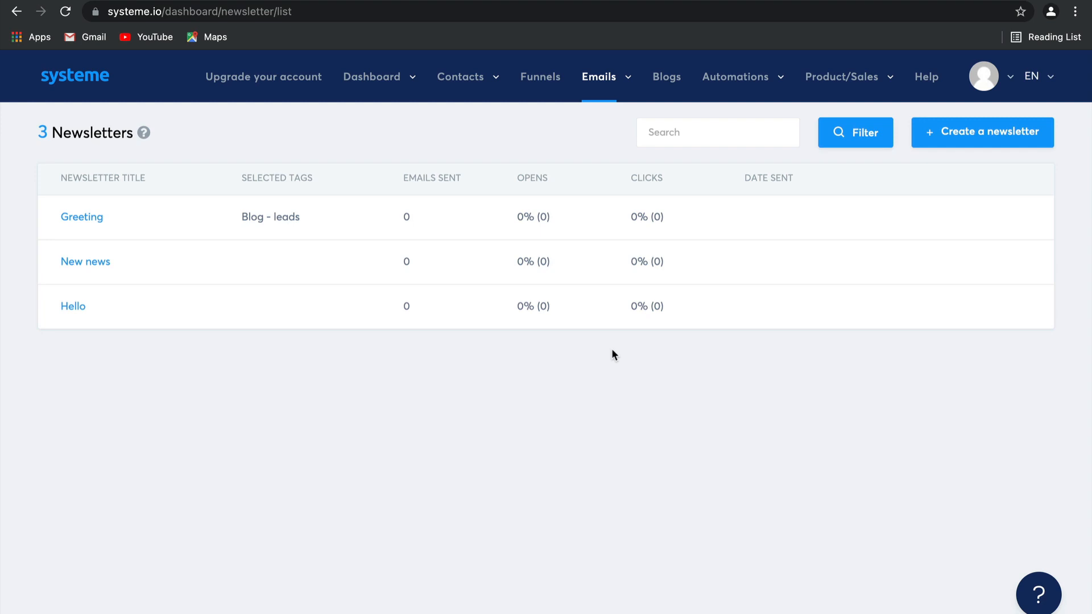
{"action": "left_click", "coordinate": [949, 133]}
{"action": "left_click", "coordinate": [699, 256]}
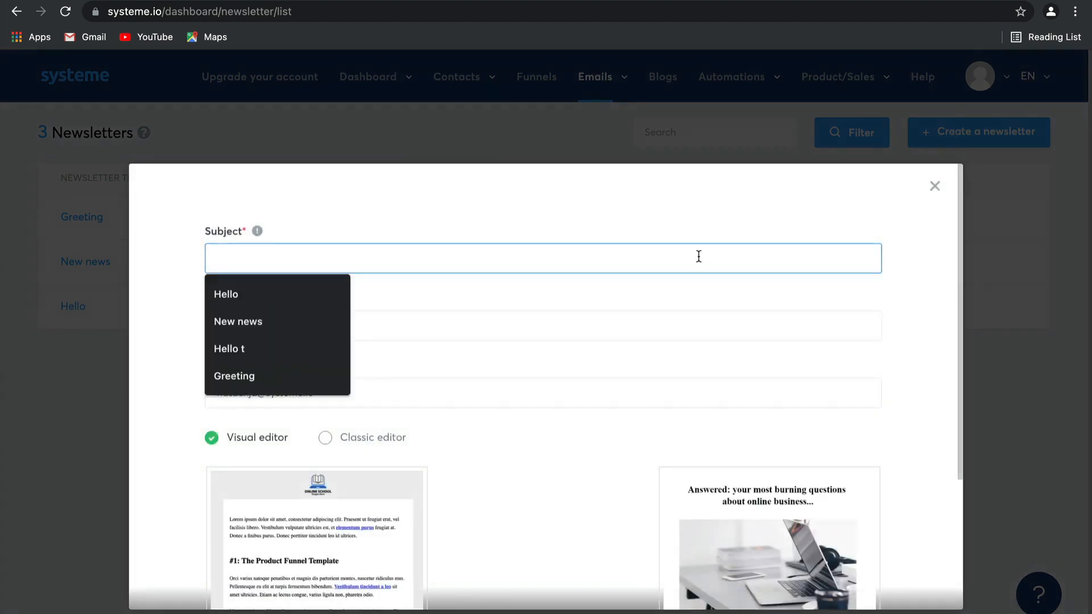
{"action": "type", "text": "New Of"}
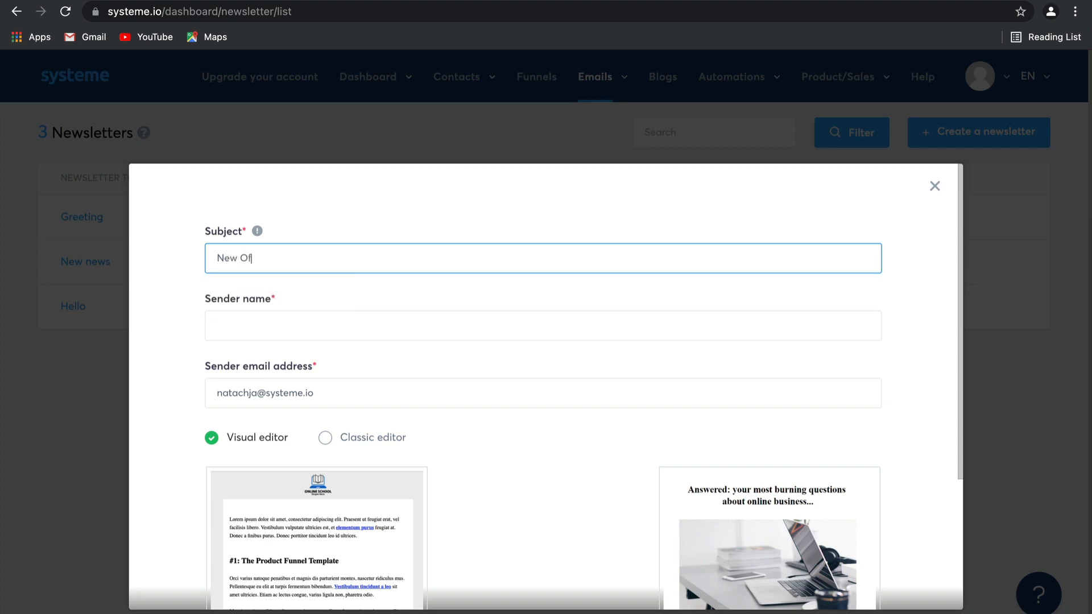
{"action": "type", "text": "fer September"}
Fill in the newsletter's sender name and replace the default sender email address with the saved alternative.
{"action": "left_click", "coordinate": [507, 322]}
{"action": "left_click", "coordinate": [311, 367]}
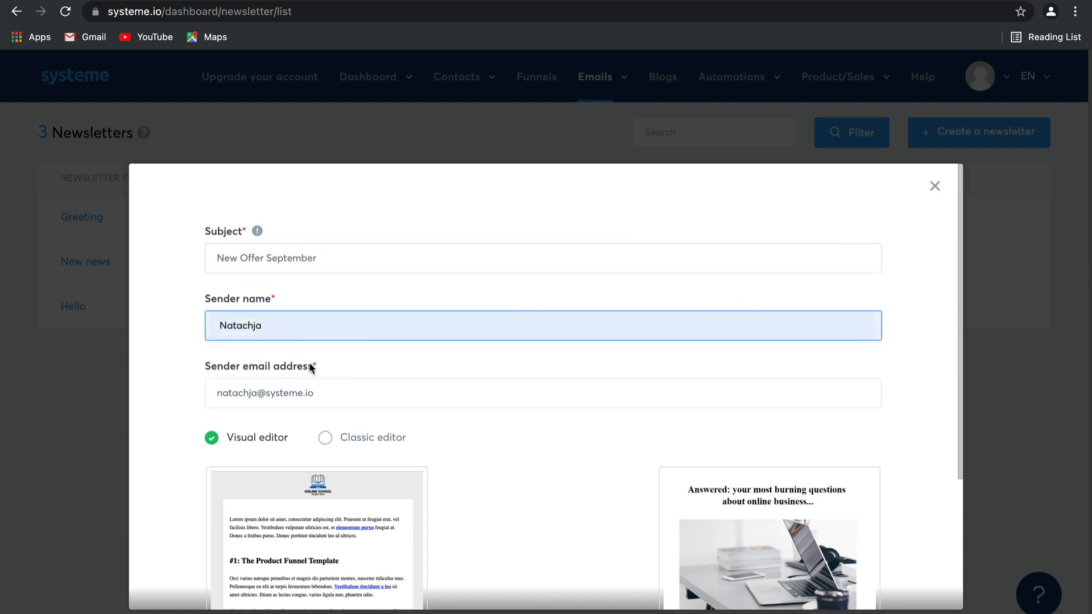
{"action": "left_click", "coordinate": [336, 390]}
{"action": "double_click", "coordinate": [268, 394]}
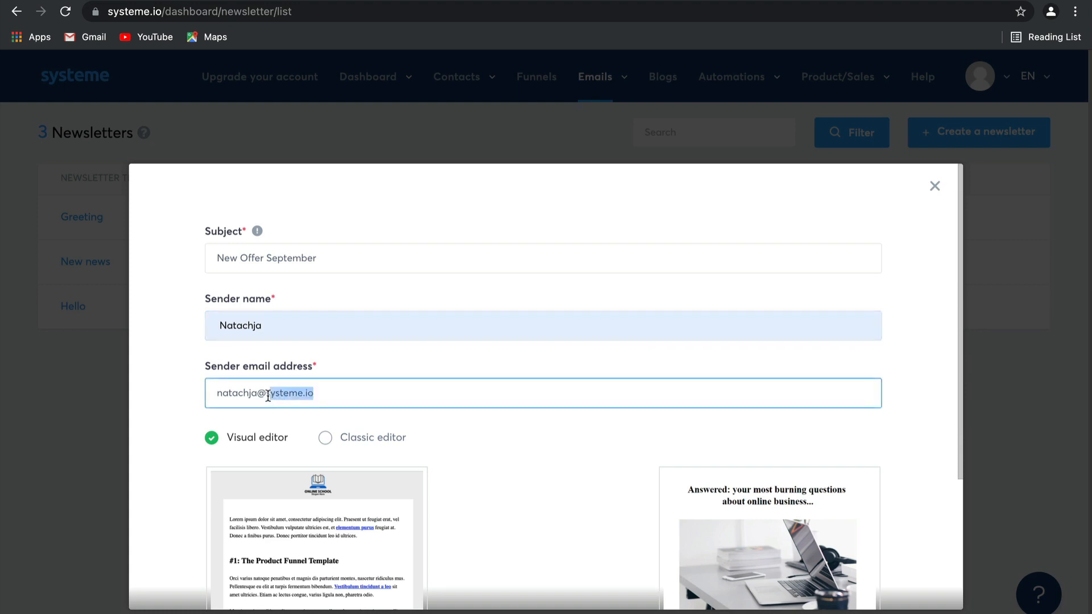
{"action": "key", "text": "BackSpace"}
{"action": "key", "text": "BackSpace"}
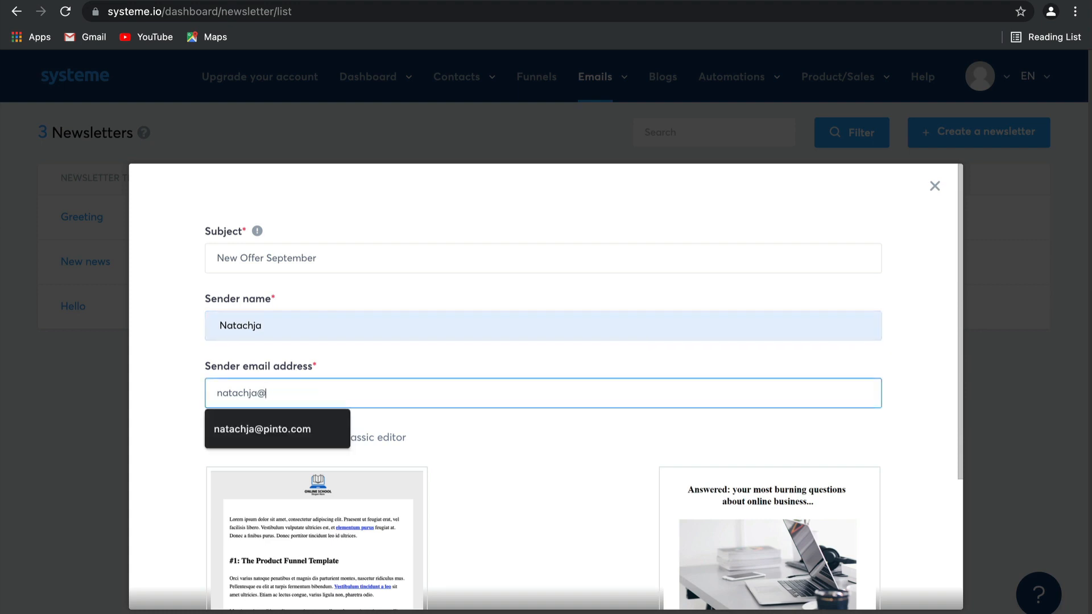
{"action": "left_click", "coordinate": [285, 433]}
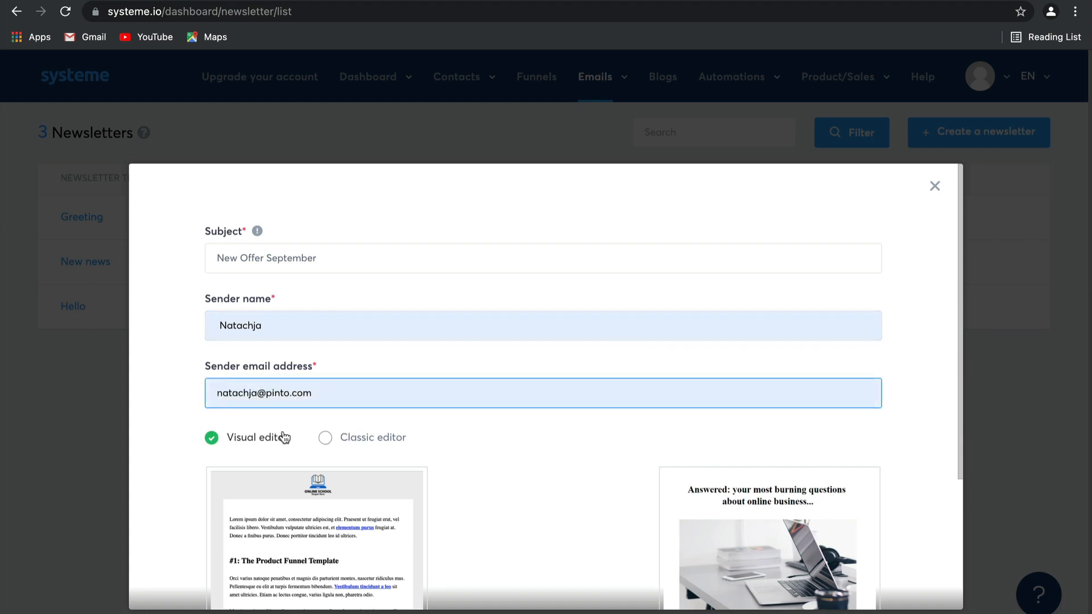
Choose the Classic editor for the newsletter and create it.
{"action": "scroll", "coordinate": [582, 462], "scroll_direction": "down", "scroll_amount": 3}
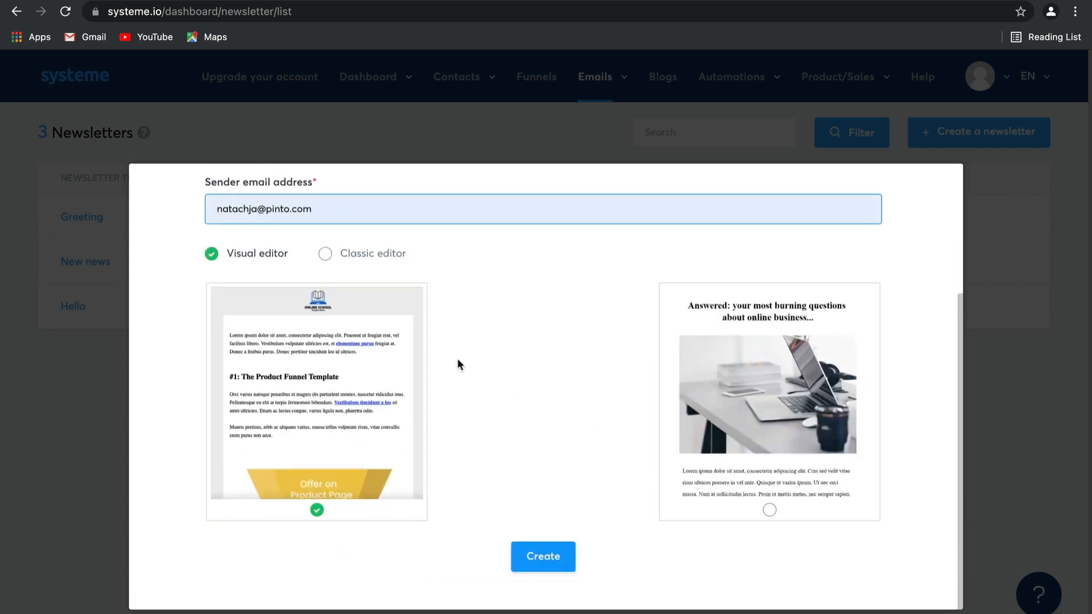
{"action": "left_click", "coordinate": [360, 253]}
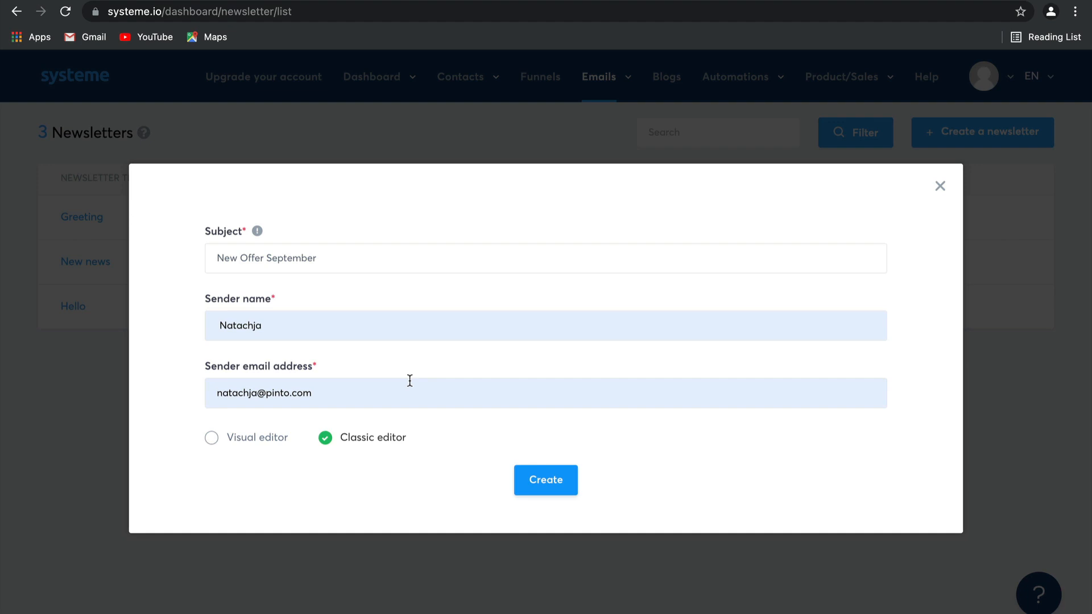
{"action": "left_click", "coordinate": [541, 480]}
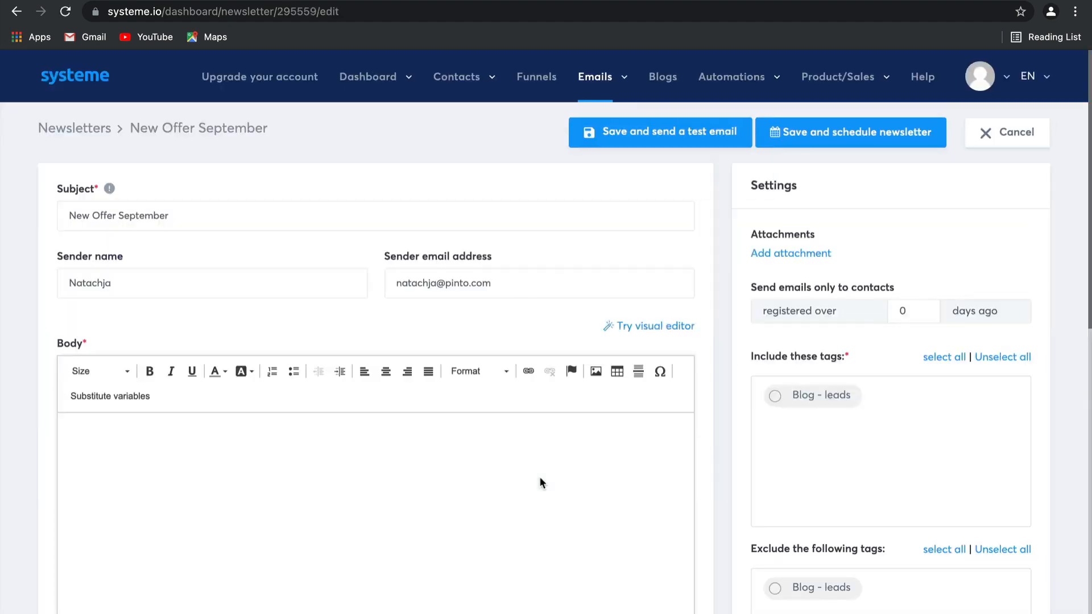
Write the newsletter body with "Hey there" followed by a new paragraph reading "I would like to...".
{"action": "scroll", "coordinate": [539, 476], "scroll_direction": "down", "scroll_amount": 2}
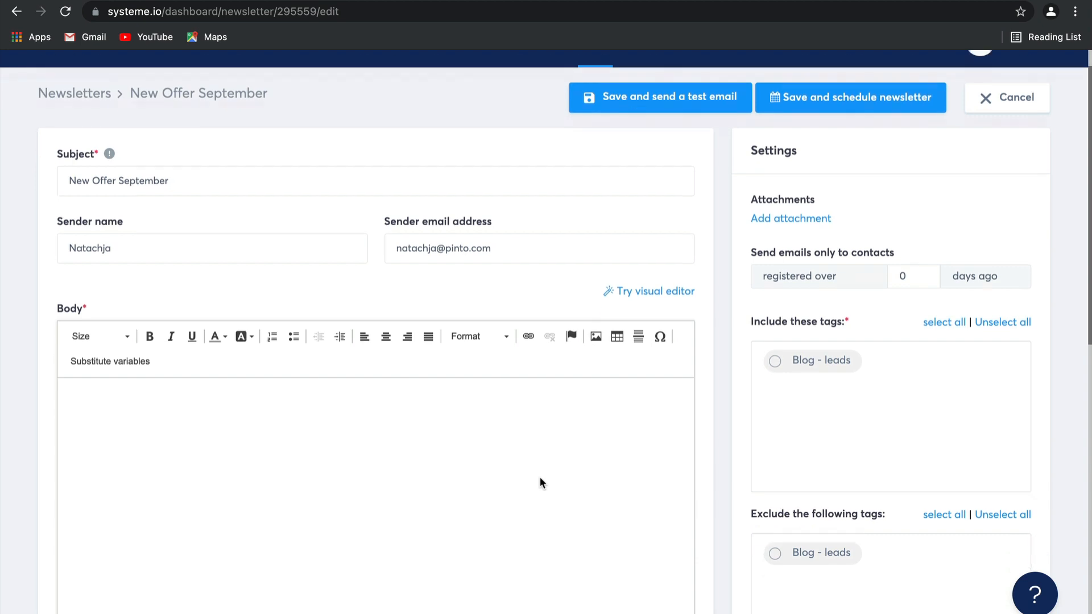
{"action": "left_click", "coordinate": [343, 384]}
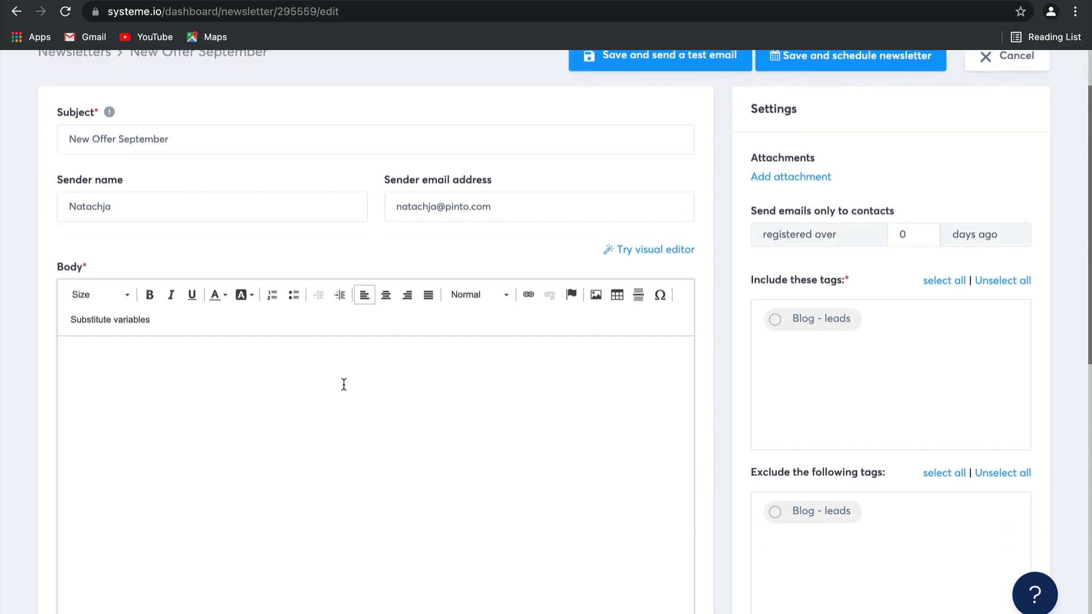
{"action": "type", "text": "Hey there"}
{"action": "key", "text": "Return"}
{"action": "type", "text": "I would lik"}
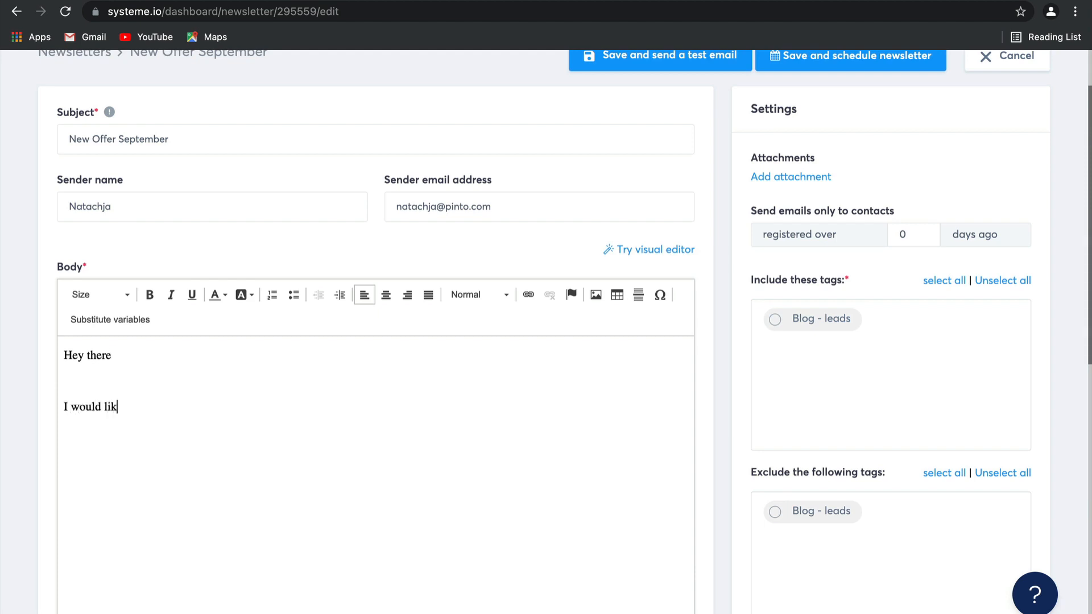
{"action": "type", "text": "e to..."}
Include the "Blog - leads" tag as the newsletter's recipients and review the exclusion settings and available substitutes.
{"action": "left_click", "coordinate": [787, 319]}
{"action": "scroll", "coordinate": [822, 390], "scroll_direction": "down", "scroll_amount": 4}
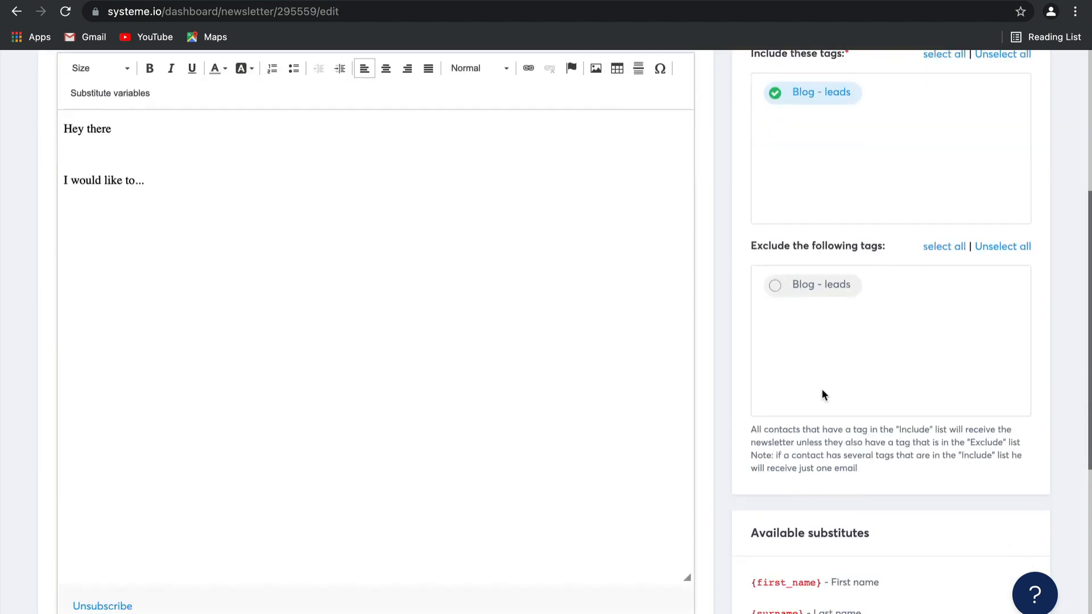
{"action": "scroll", "coordinate": [879, 440], "scroll_direction": "down", "scroll_amount": 3}
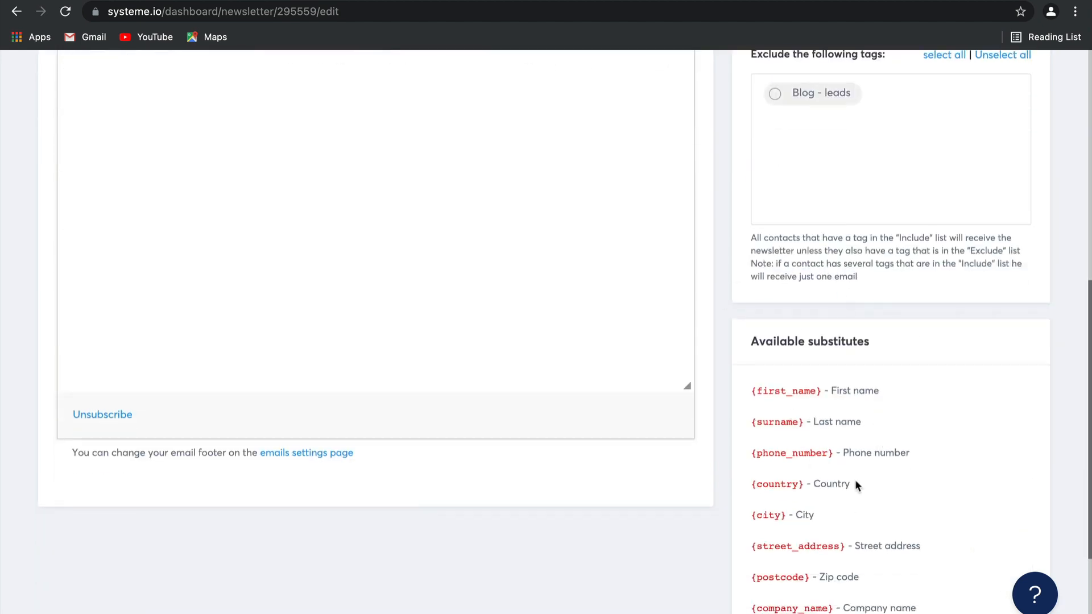
{"action": "scroll", "coordinate": [855, 480], "scroll_direction": "down", "scroll_amount": 3}
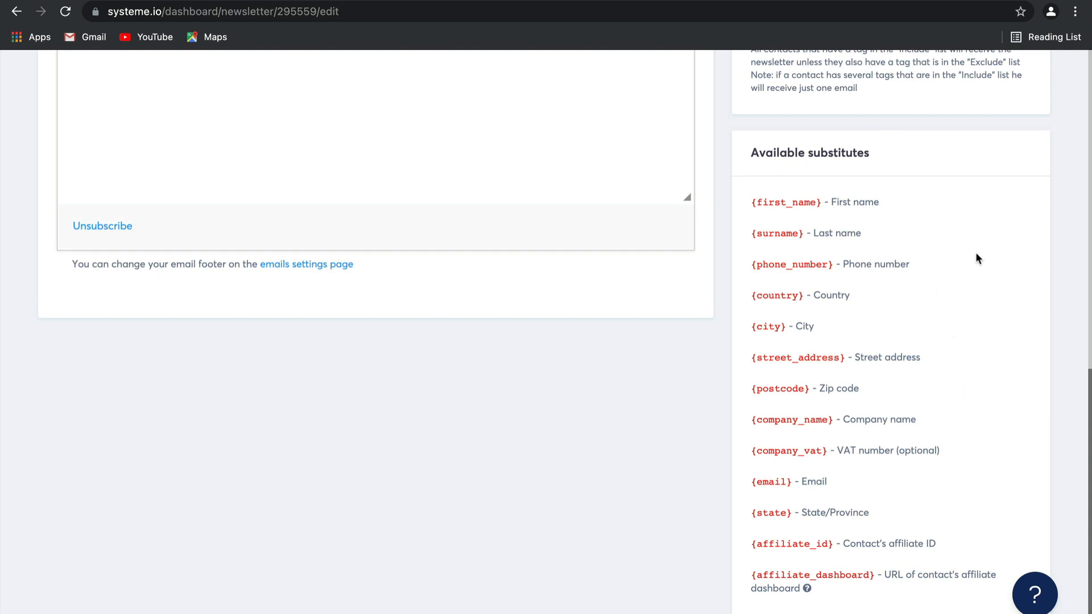
{"action": "scroll", "coordinate": [975, 251], "scroll_direction": "up", "scroll_amount": 7}
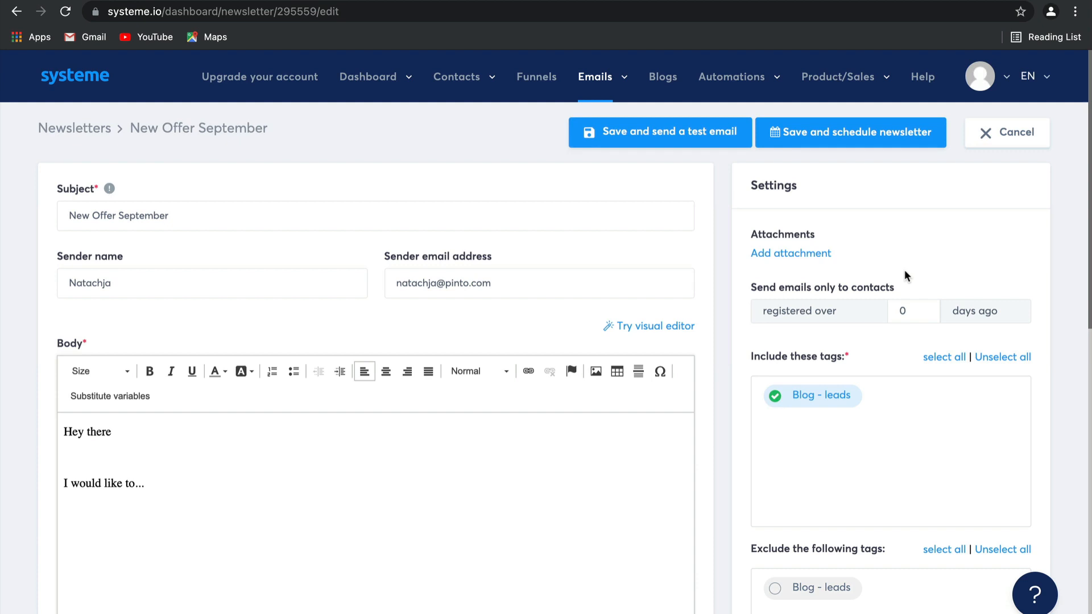
Limit the newsletter to contacts registered over 5 days ago and save it for scheduling.
{"action": "left_click", "coordinate": [922, 308]}
{"action": "left_click", "coordinate": [922, 308]}
{"action": "left_click", "coordinate": [922, 308]}
{"action": "left_click", "coordinate": [922, 308]}
{"action": "left_click", "coordinate": [922, 307]}
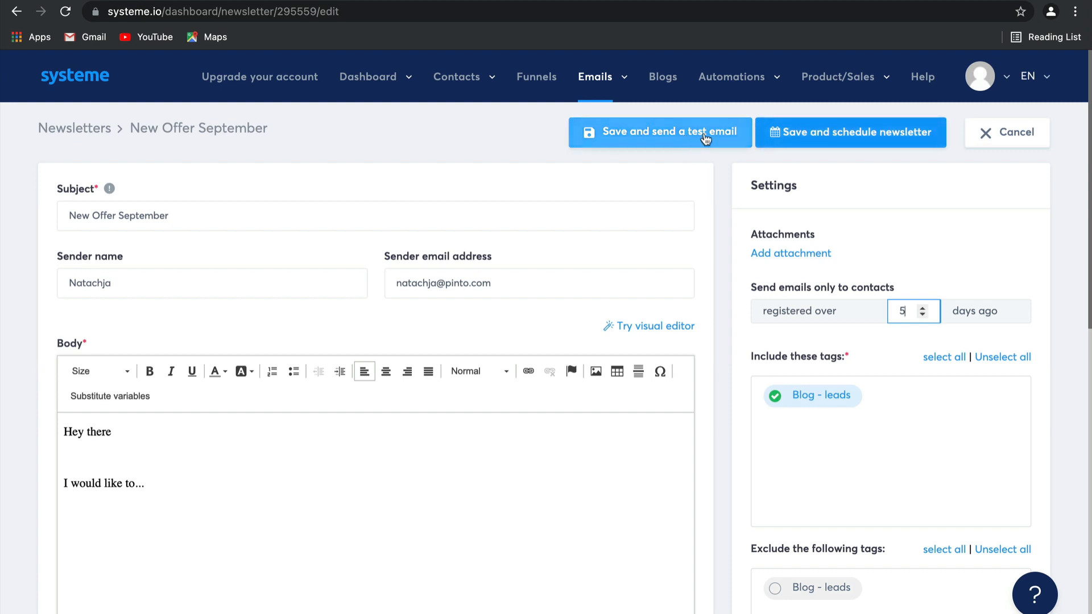
{"action": "left_click", "coordinate": [836, 136]}
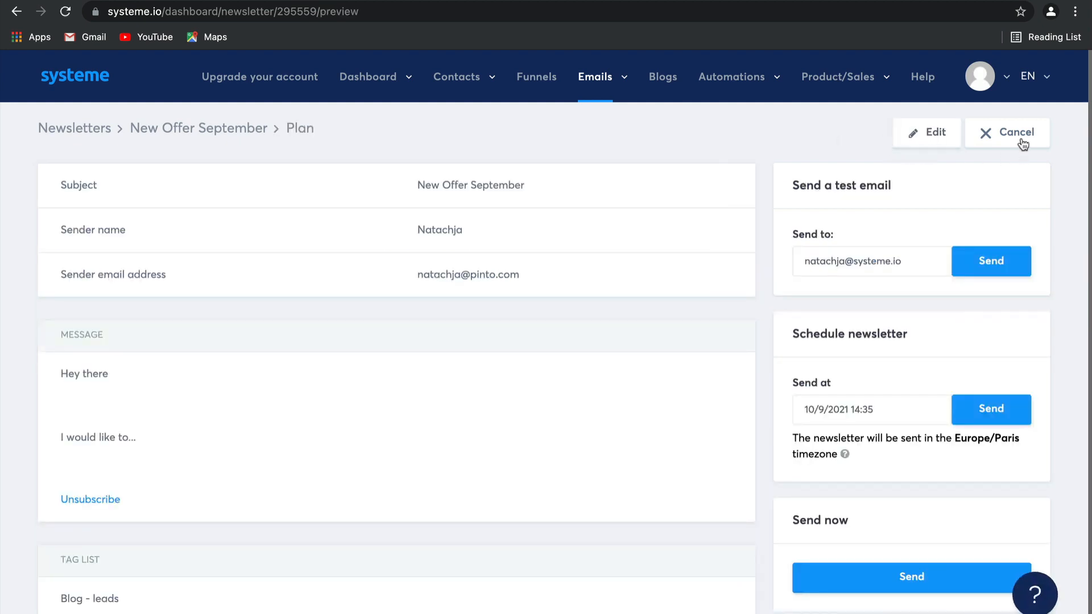
Create an email campaign named "5 day coaching course" without a description.
{"action": "mouse_move", "coordinate": [619, 88]}
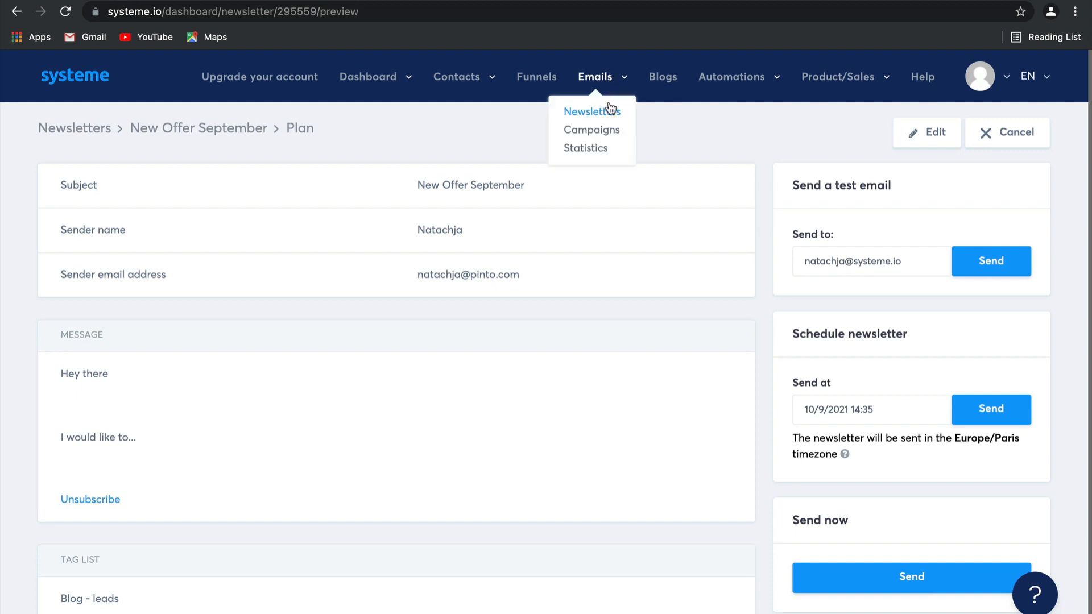
{"action": "left_click", "coordinate": [612, 137]}
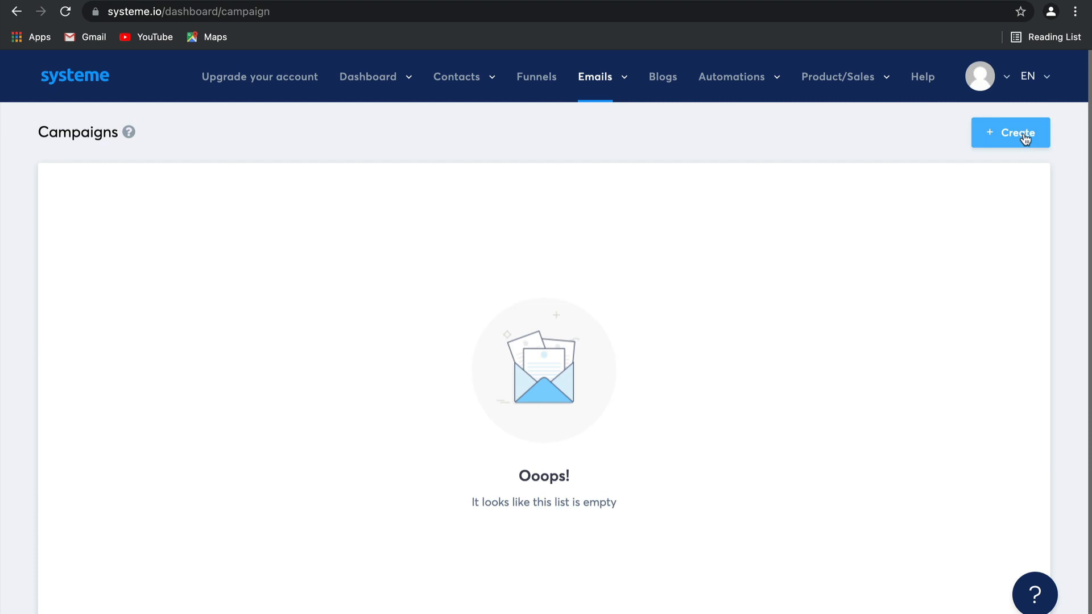
{"action": "left_click", "coordinate": [1025, 139]}
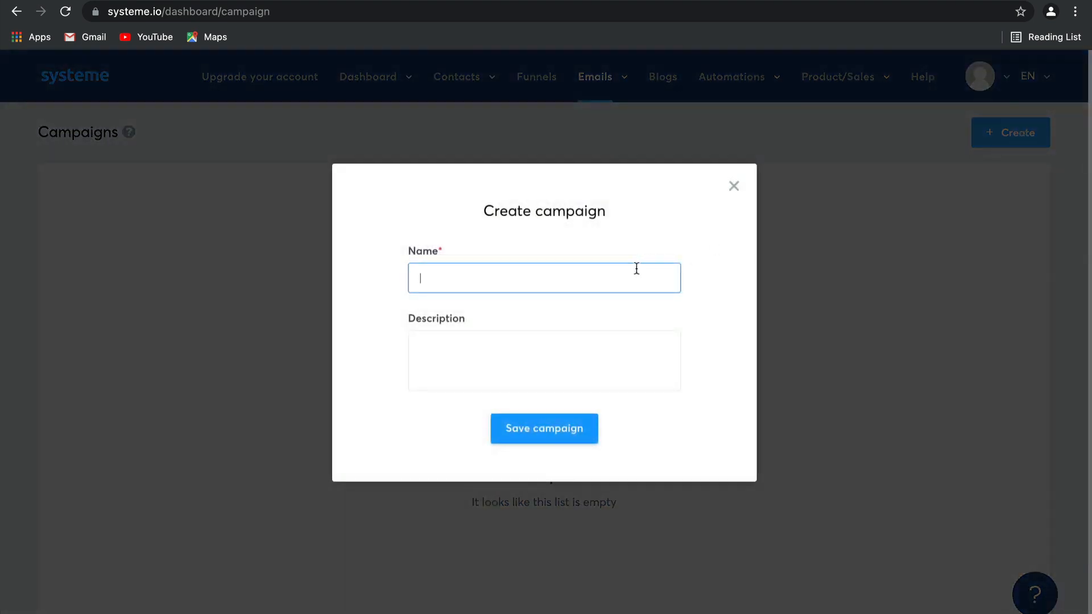
{"action": "left_click", "coordinate": [637, 269]}
{"action": "left_click", "coordinate": [514, 316]}
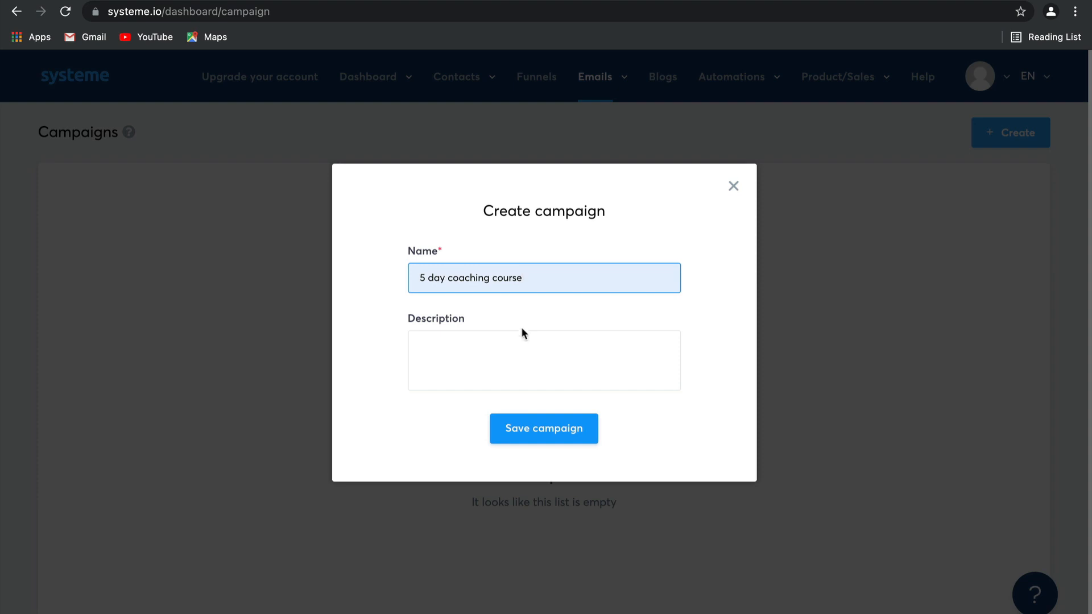
{"action": "left_click", "coordinate": [568, 434]}
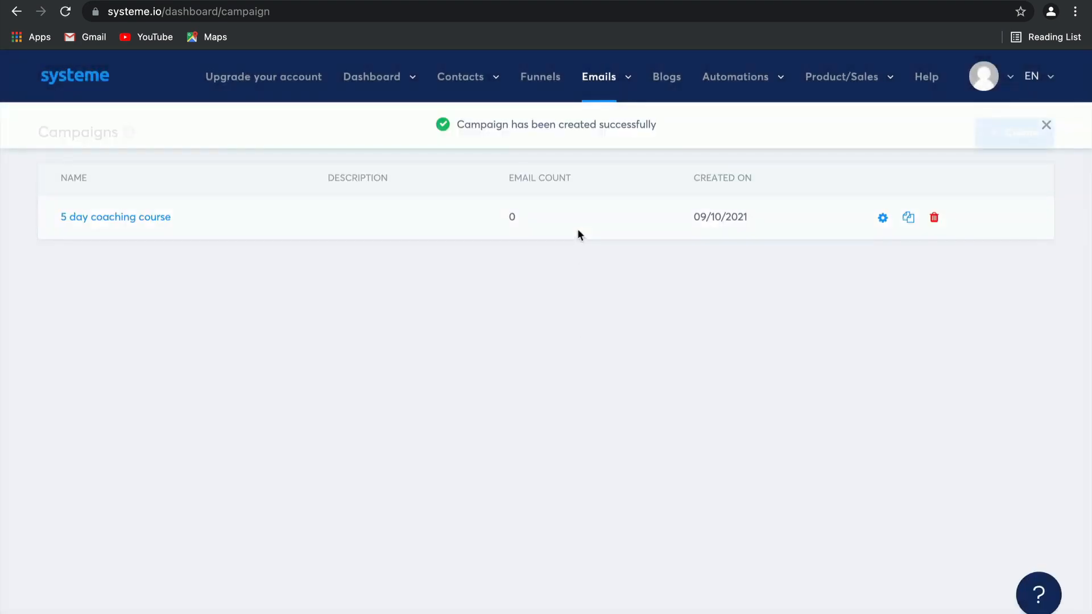
Add an email to the "5 day coaching course" campaign, filling in the sender name and the alternative sender email address.
{"action": "left_click", "coordinate": [150, 223]}
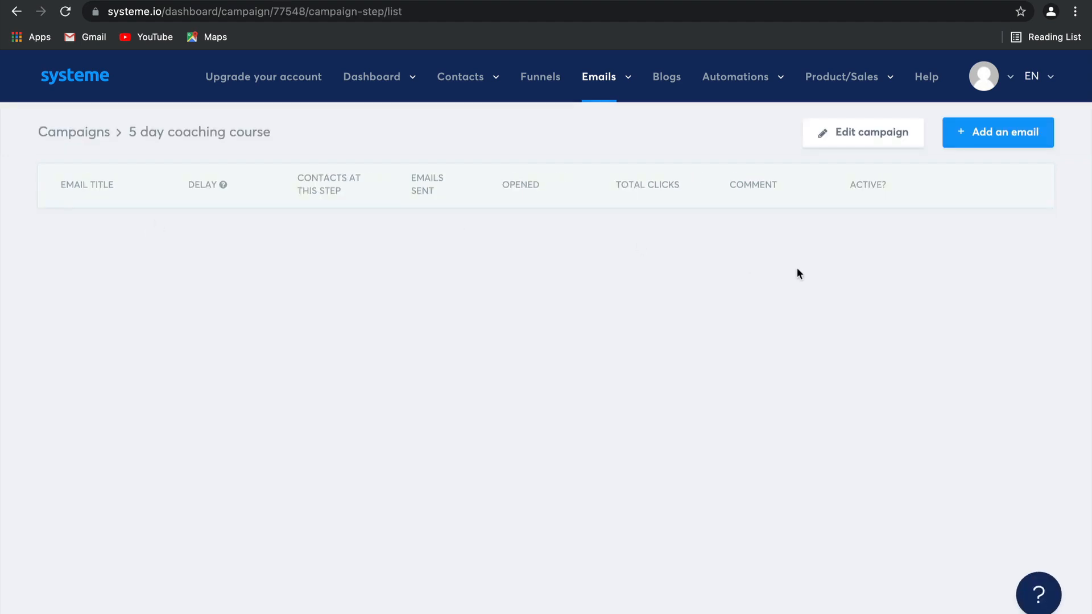
{"action": "left_click", "coordinate": [1025, 144]}
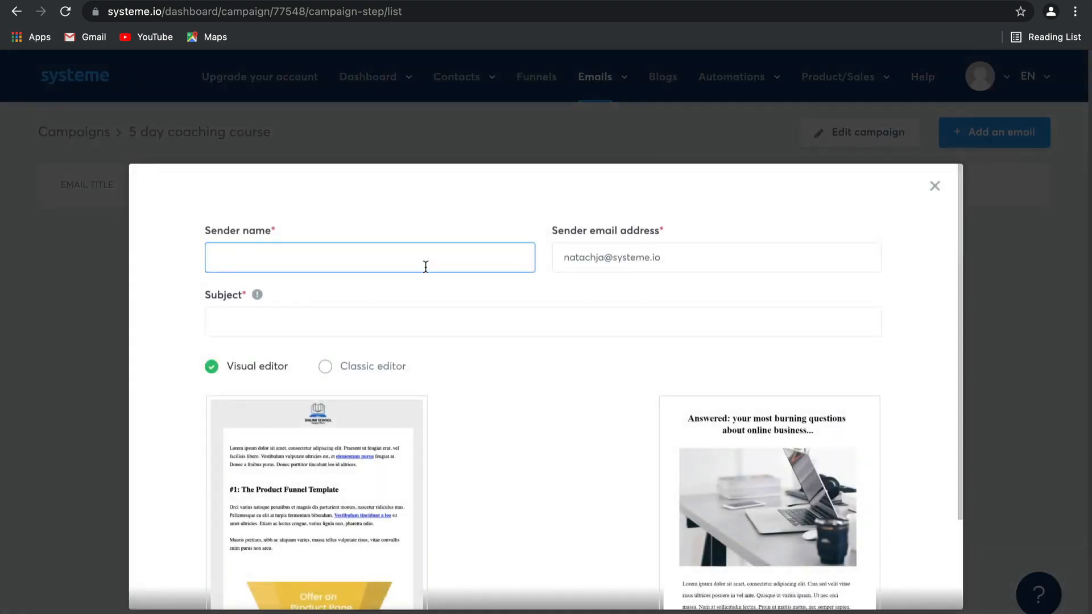
{"action": "type", "text": "Natachja"}
{"action": "left_click_drag", "start_coordinate": [715, 257], "coordinate": [614, 259]}
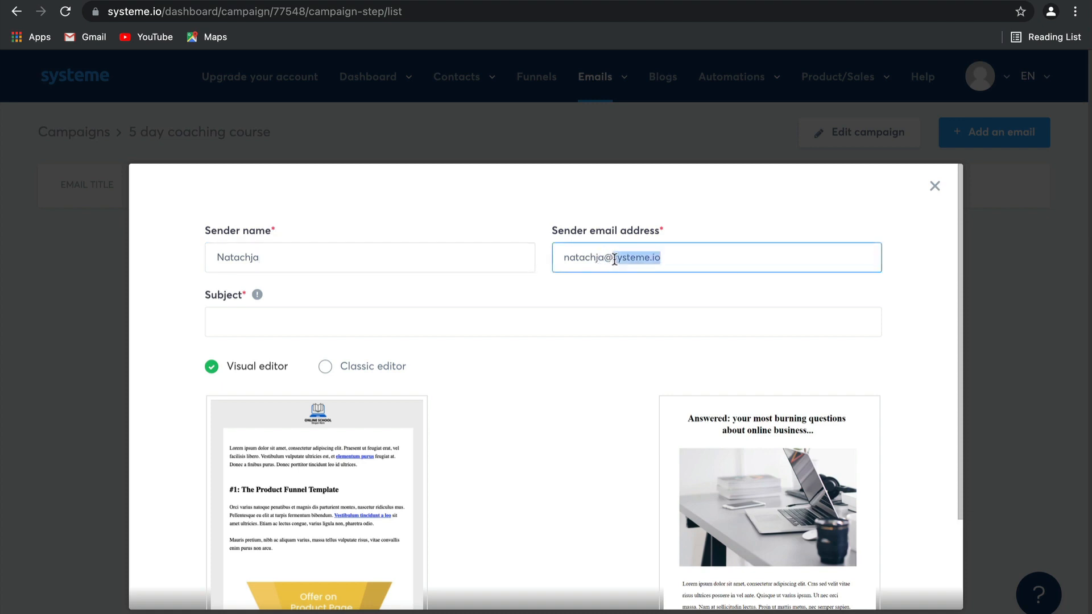
{"action": "key", "text": "BackSpace"}
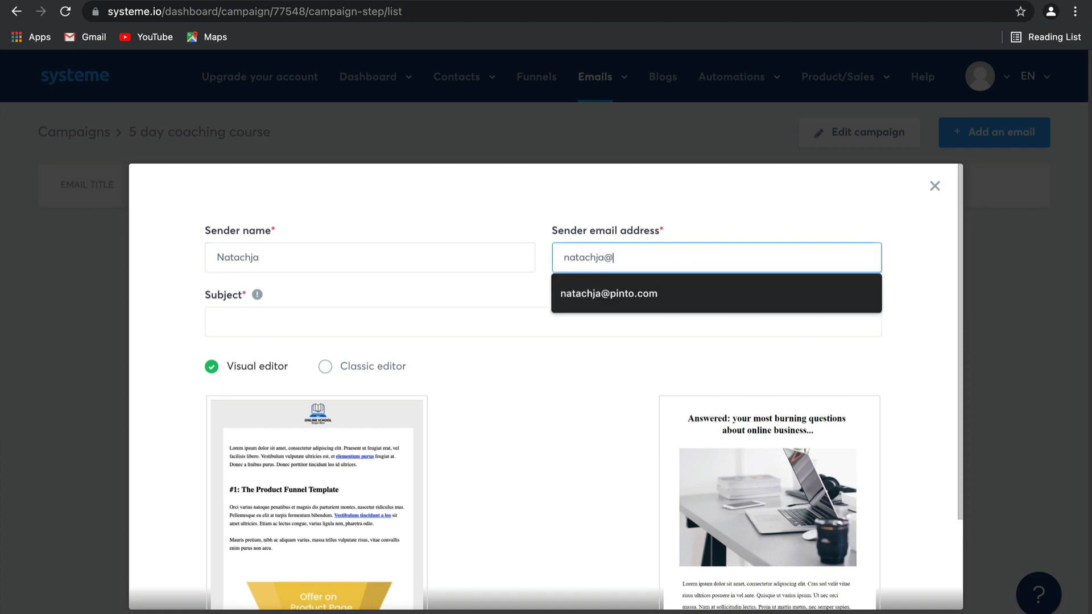
{"action": "left_click", "coordinate": [637, 291]}
Set the campaign email's subject to "The first step", choose the Classic editor and create the email.
{"action": "left_click", "coordinate": [413, 317]}
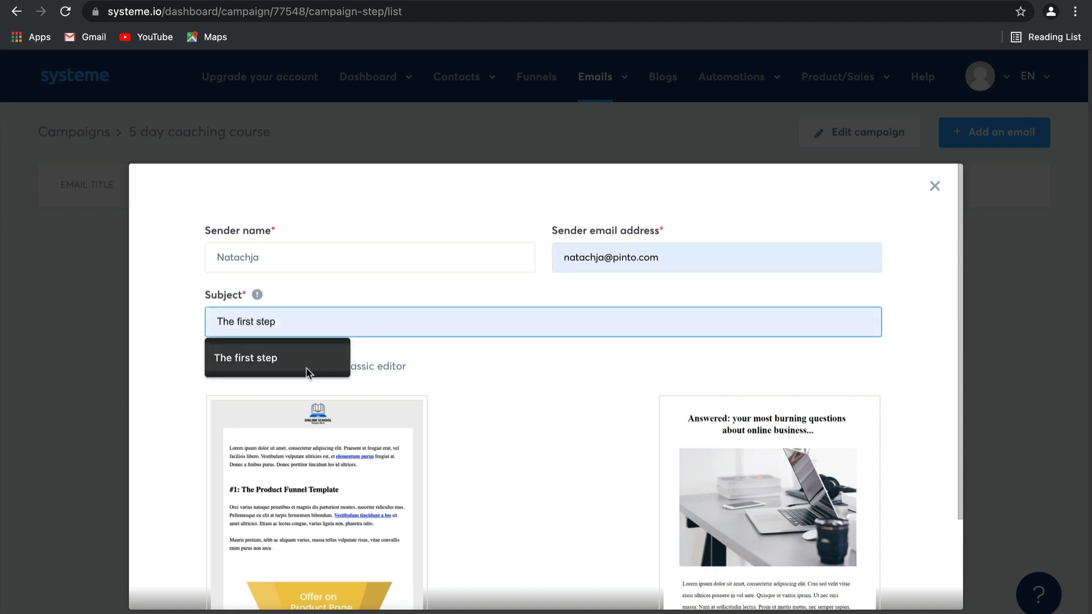
{"action": "left_click", "coordinate": [307, 371]}
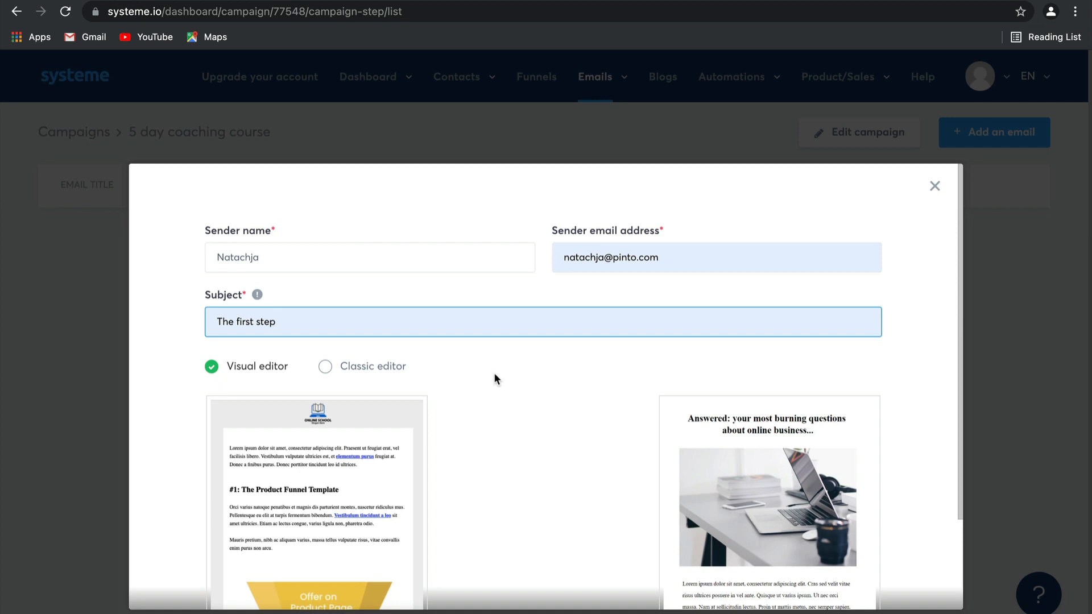
{"action": "left_click", "coordinate": [397, 367]}
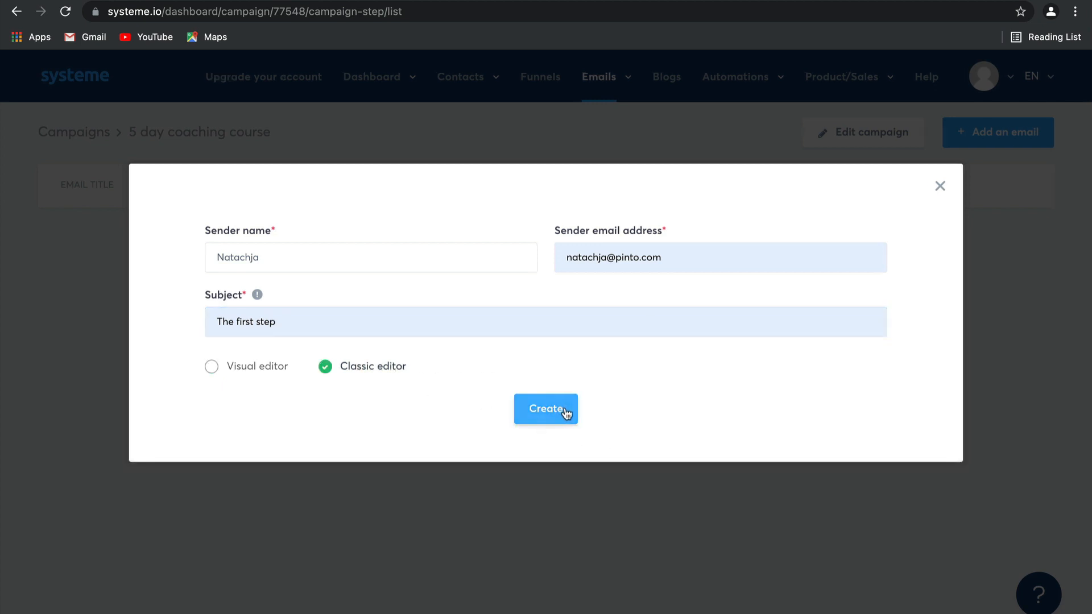
{"action": "left_click", "coordinate": [565, 411]}
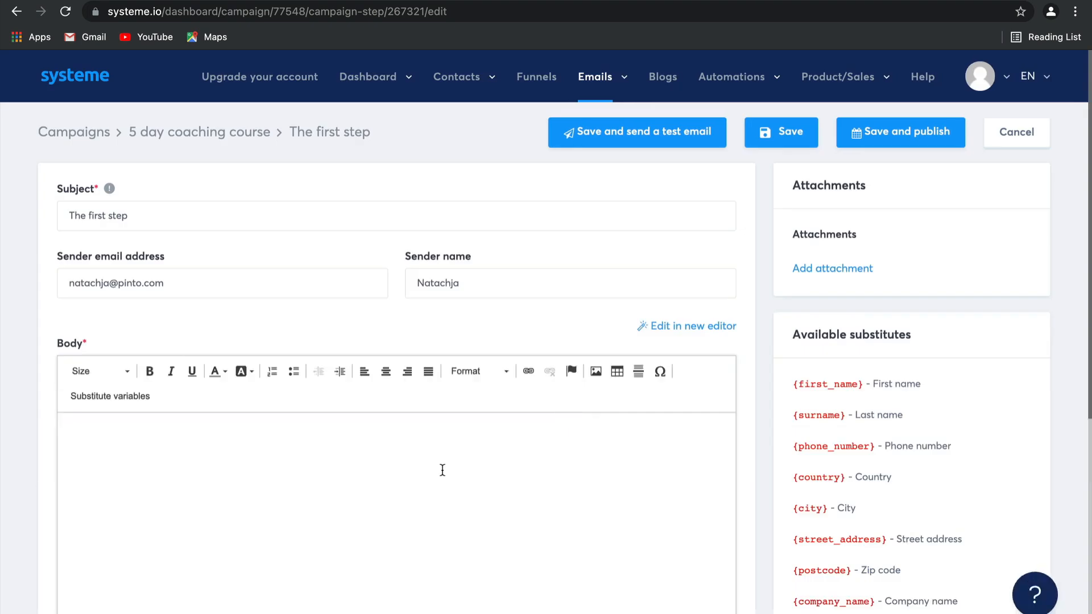
Write "Here is your freebie.." as the body of the campaign email.
{"action": "left_click", "coordinate": [442, 470]}
{"action": "type", "text": "Here is you"}
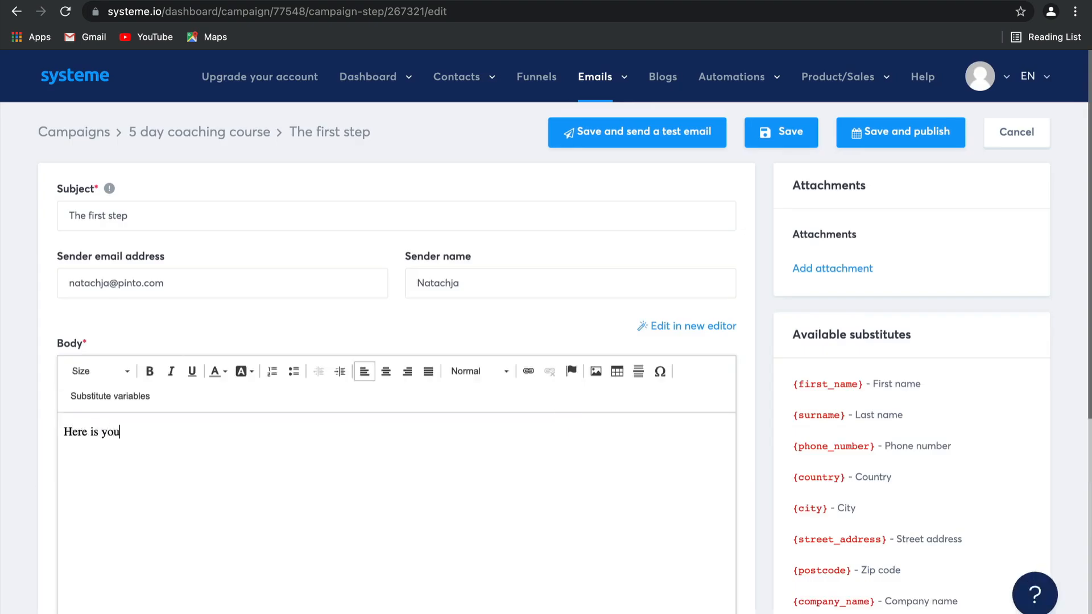
{"action": "type", "text": "r freebie.."}
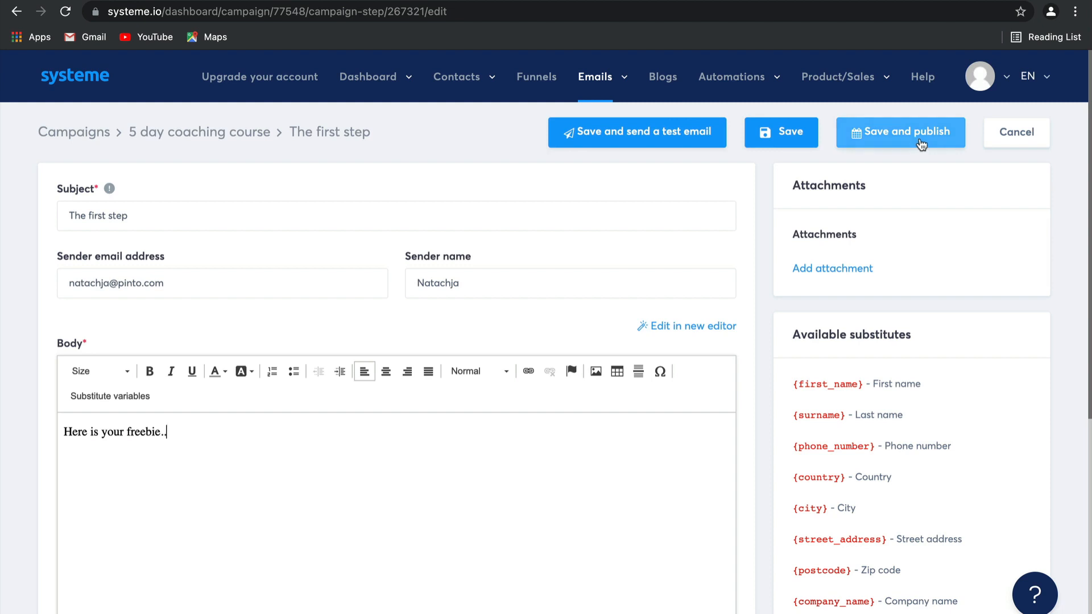
{"action": "left_click", "coordinate": [257, 281]}
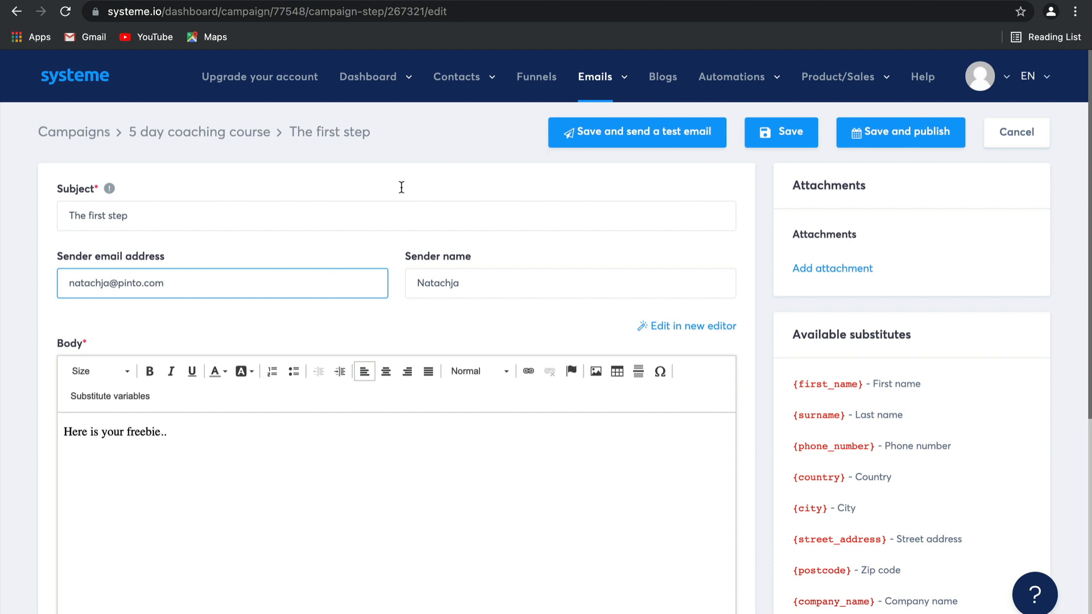
Save the campaign email "The first step" without publishing it.
{"action": "left_click", "coordinate": [768, 136]}
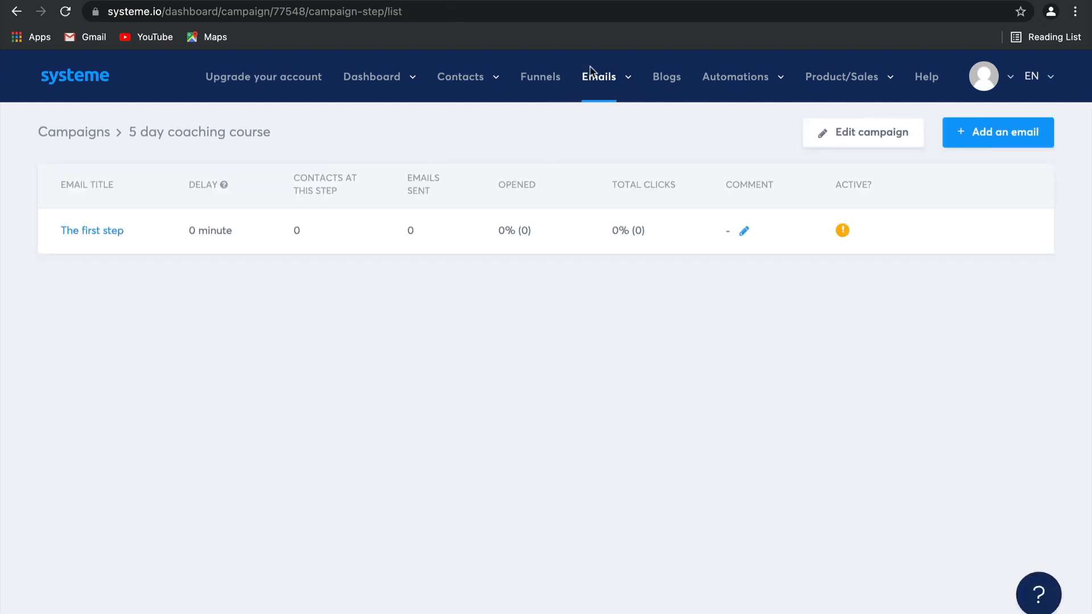
Open the email statistics and examine the charts for emails sent, opened emails, spam reports and bounced emails.
{"action": "mouse_move", "coordinate": [626, 80]}
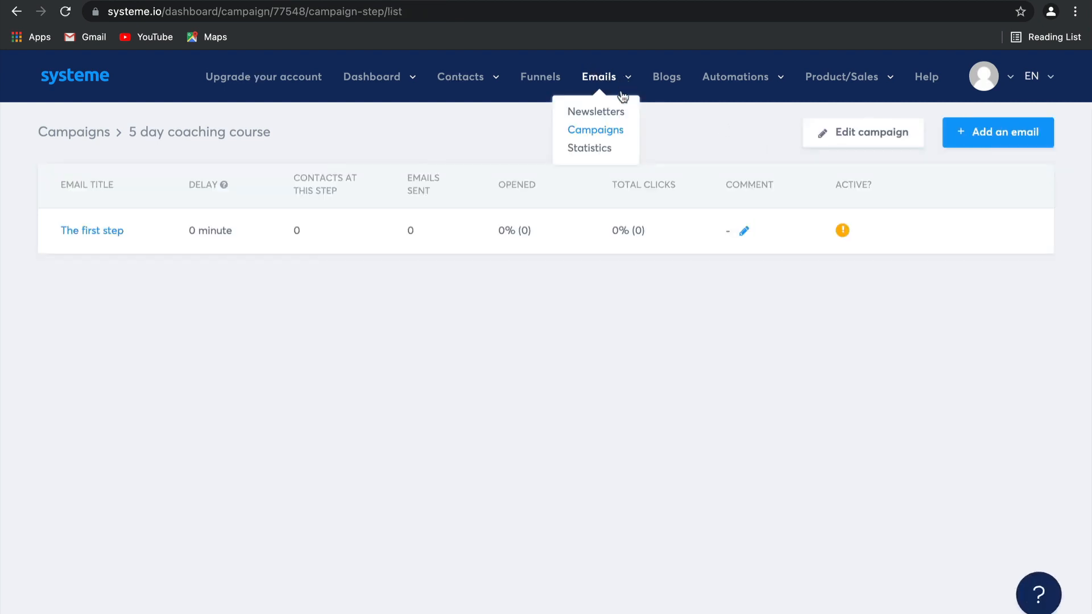
{"action": "left_click", "coordinate": [592, 149]}
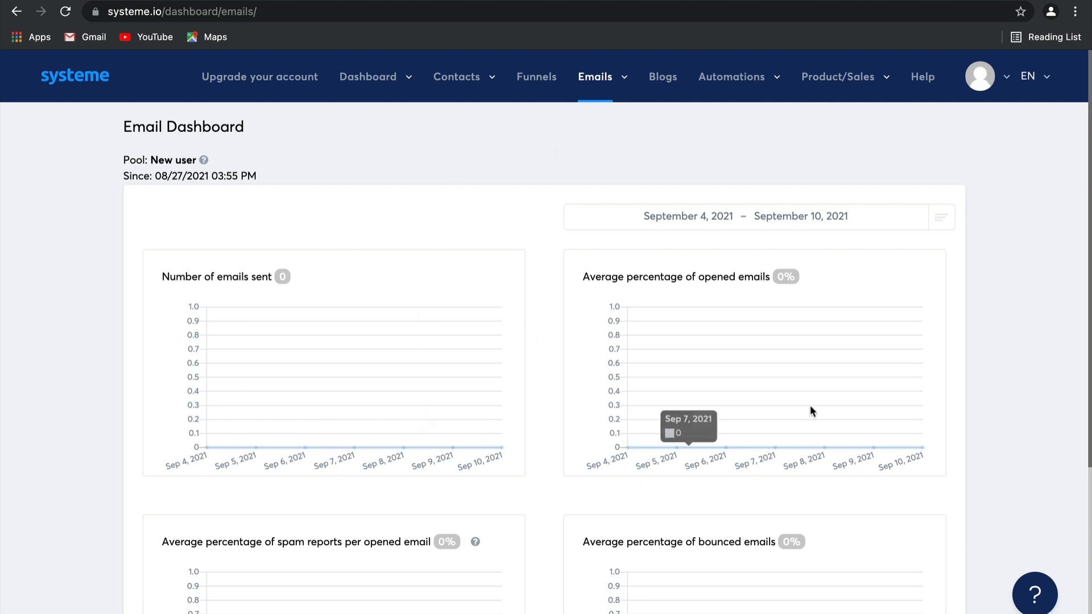
{"action": "scroll", "coordinate": [687, 295], "scroll_direction": "down", "scroll_amount": 3}
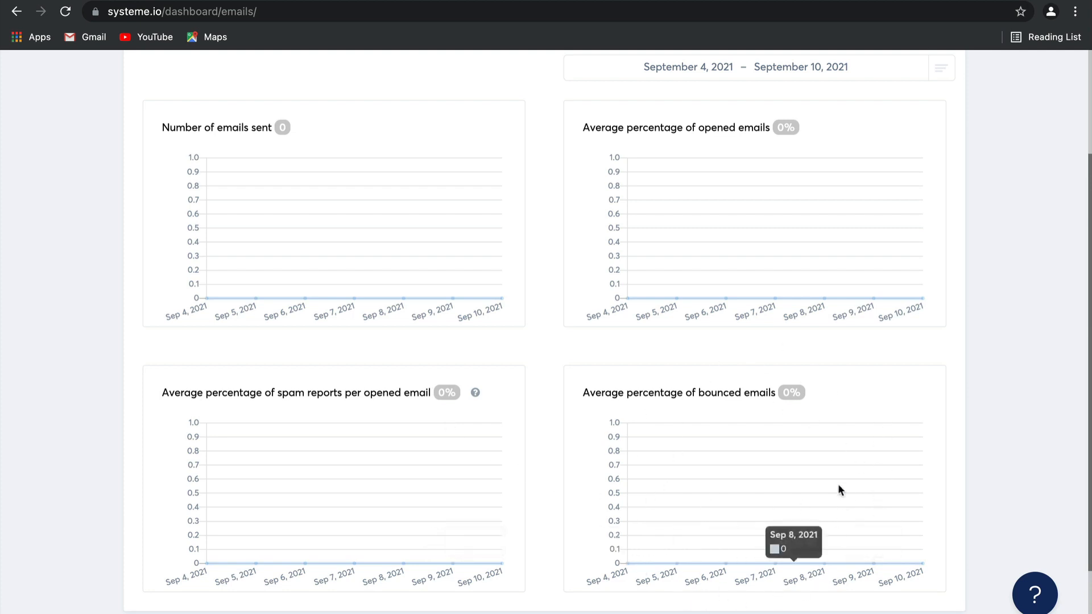
{"action": "scroll", "coordinate": [702, 155], "scroll_direction": "up", "scroll_amount": 3}
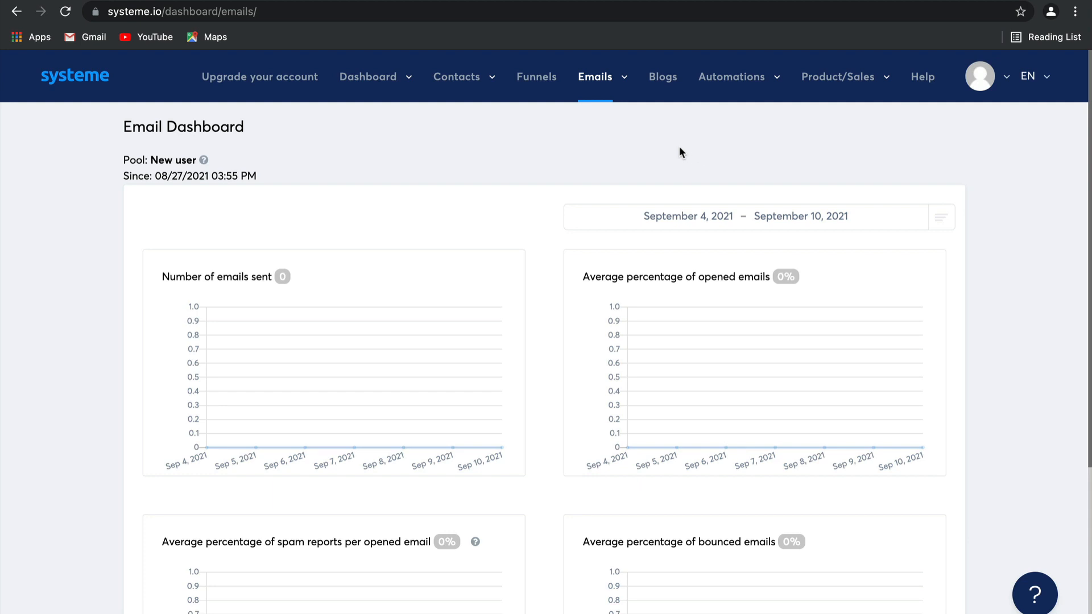
{"action": "mouse_move", "coordinate": [601, 114]}
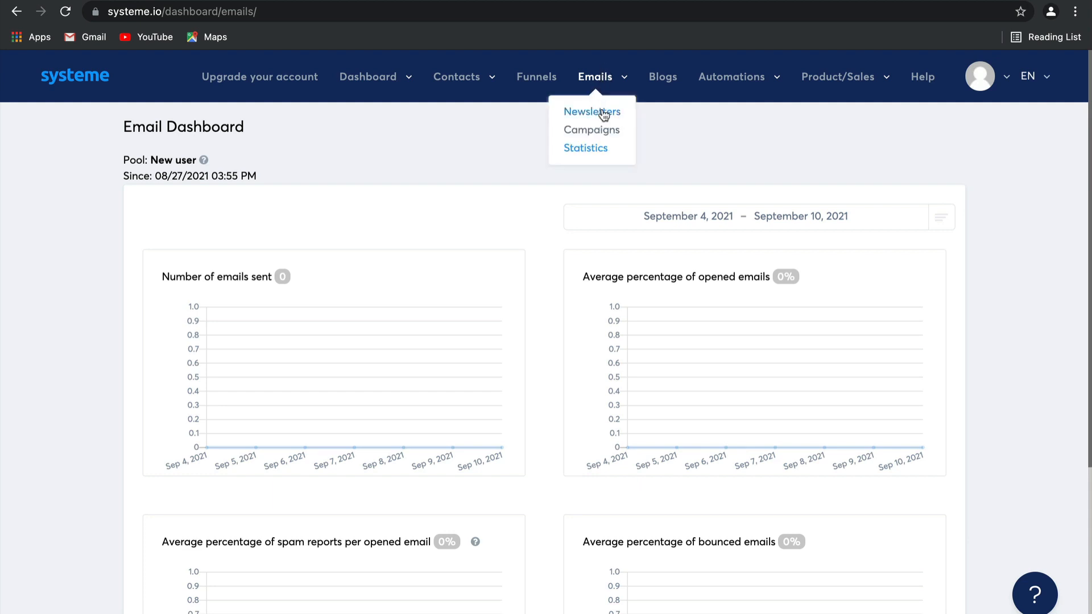